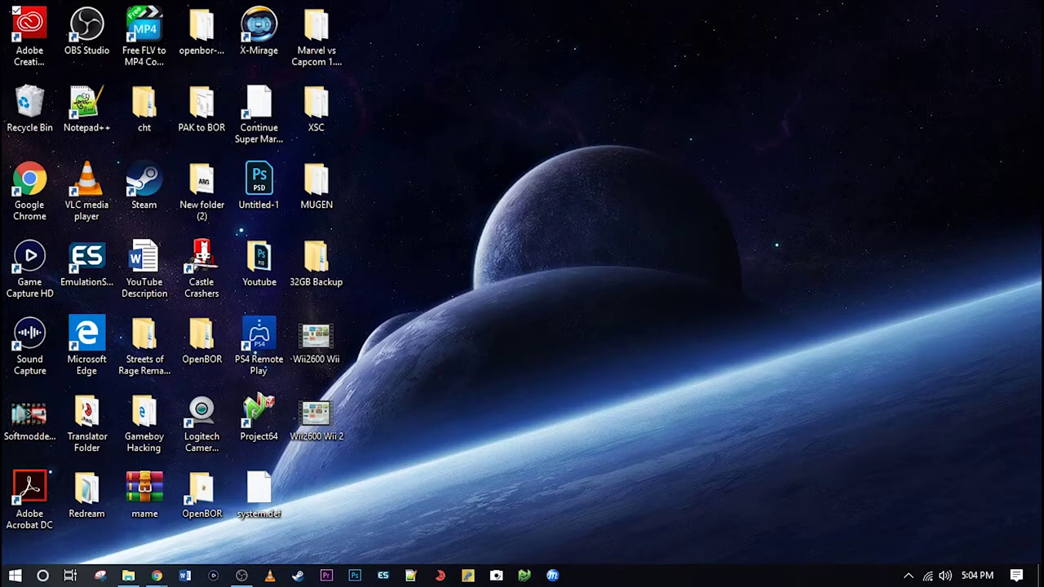
- Return to the VectrexWii WiiBrew page and read down through its instructions, then back to the top
left_click(29, 33)
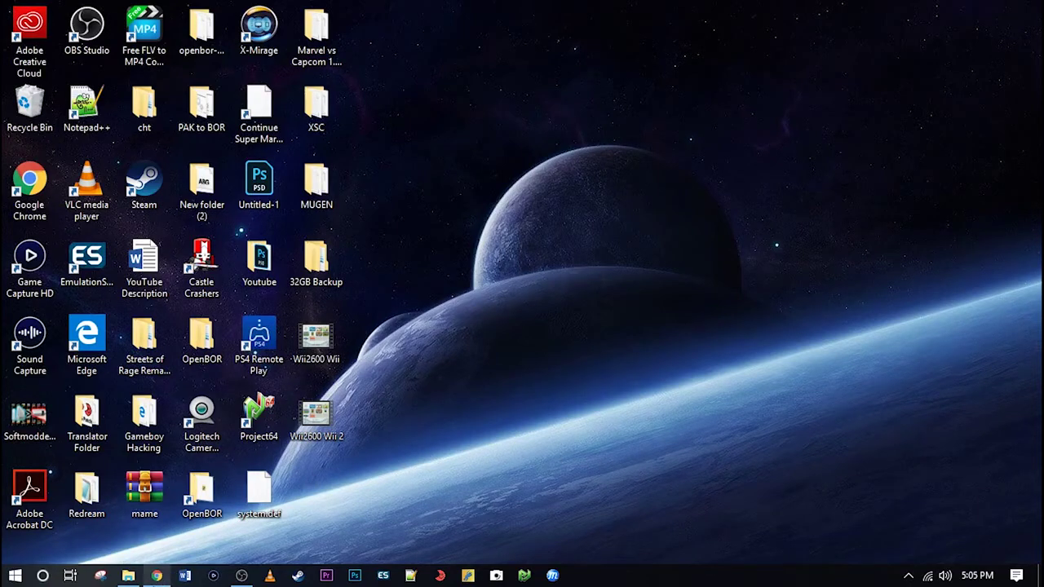
left_click(157, 575)
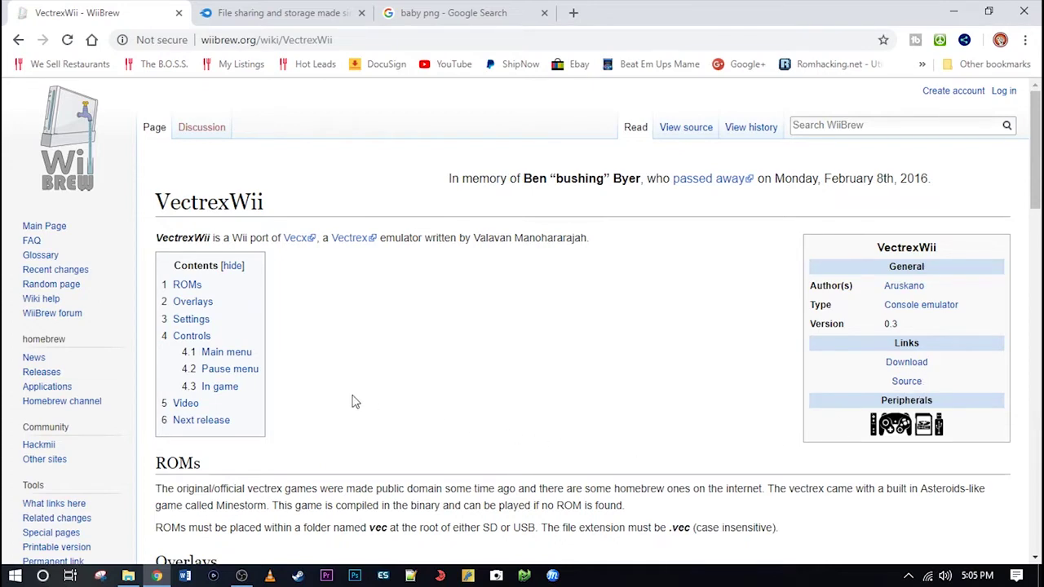
scroll(355, 401, "down", 1)
scroll(355, 401, "down", 4)
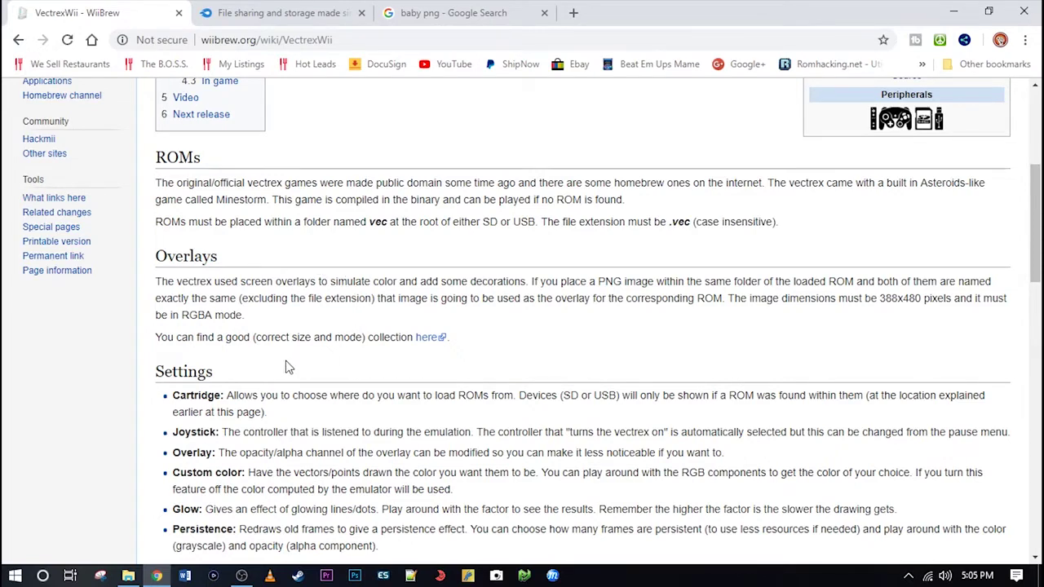
scroll(290, 366, "down", 2)
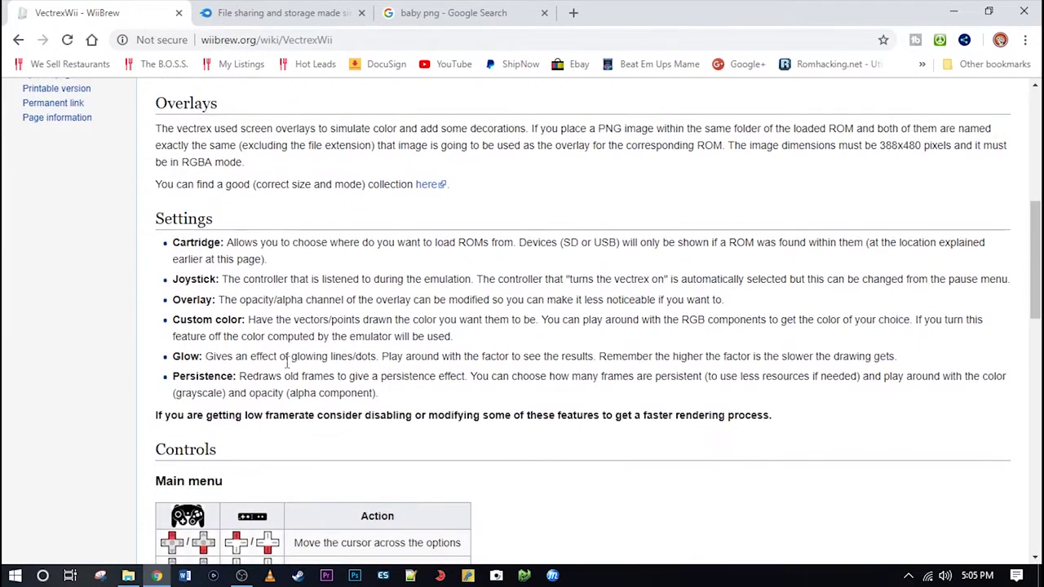
scroll(287, 365, "down", 7)
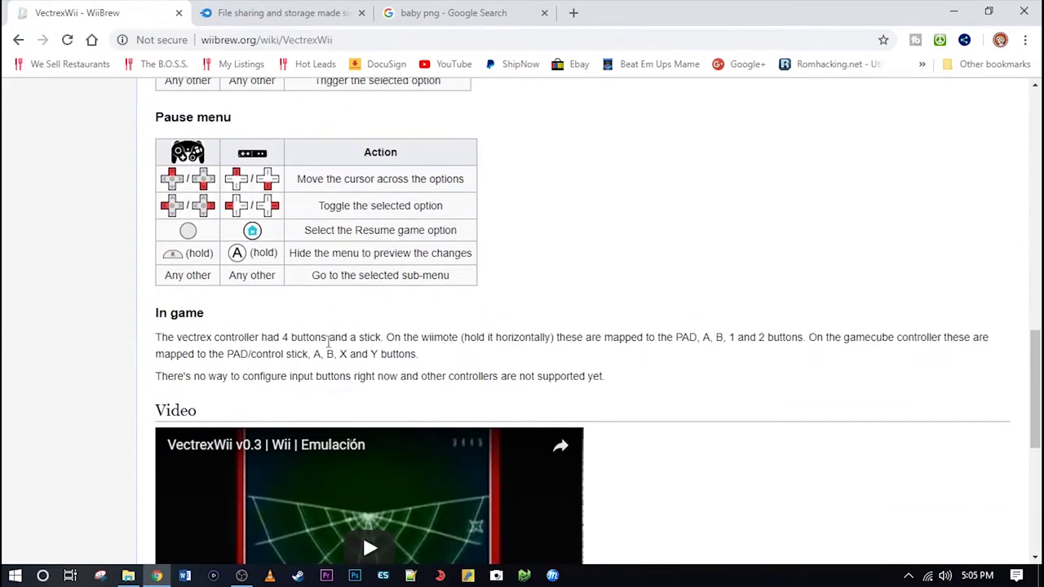
scroll(666, 402, "down", 5)
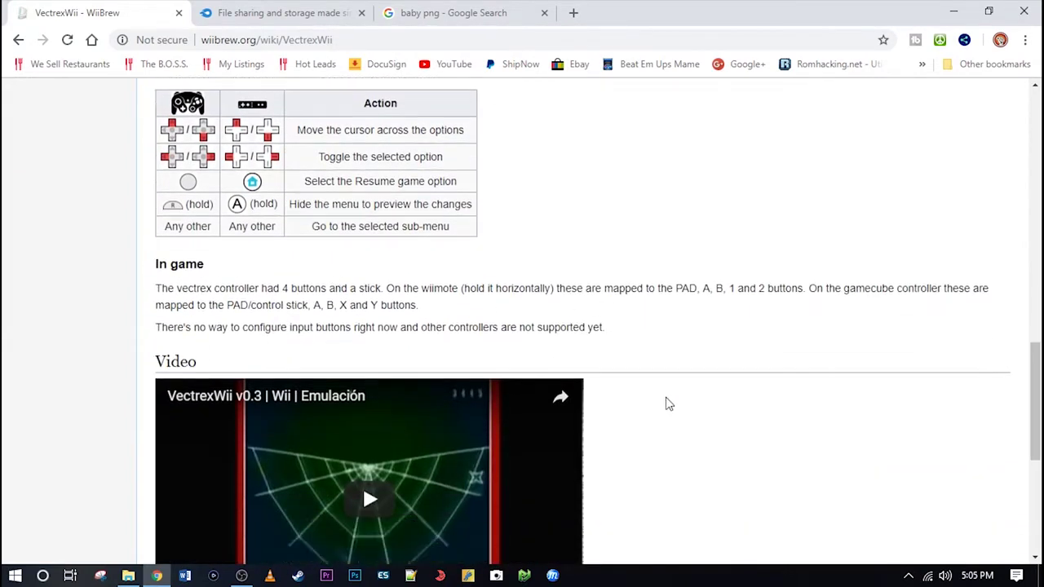
scroll(662, 414, "down", 1)
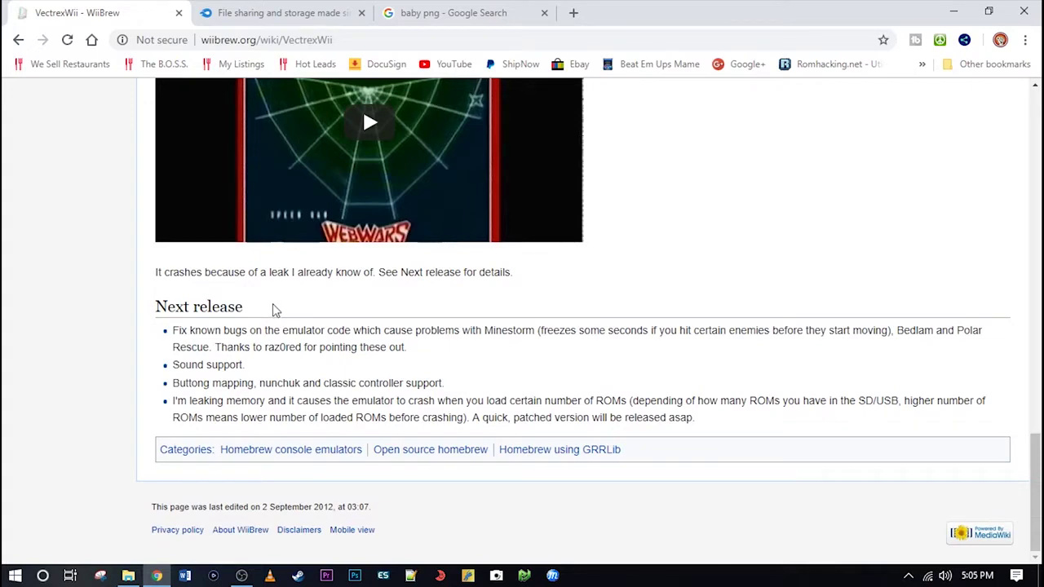
scroll(318, 323, "up", 20)
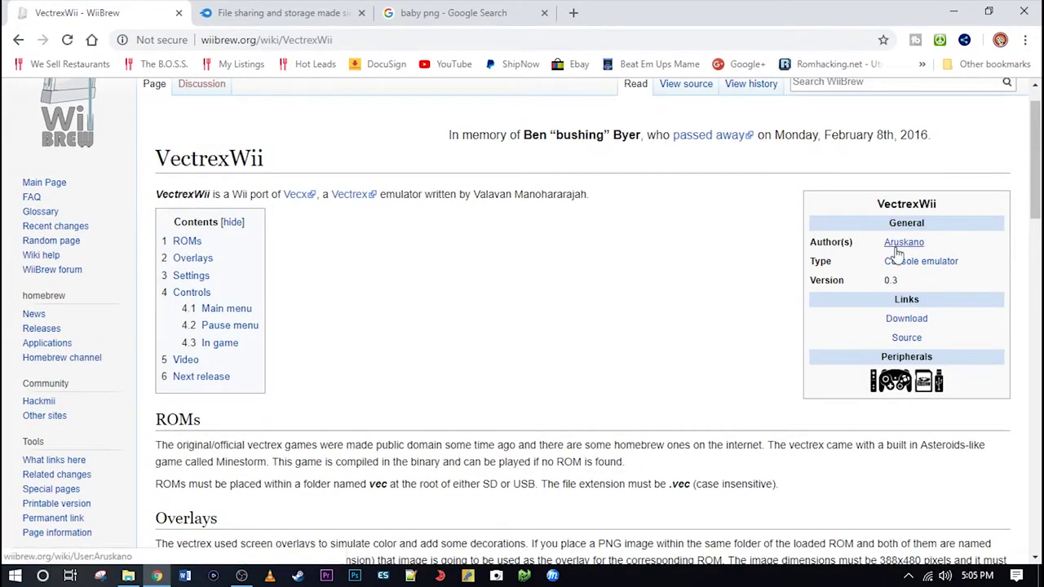
- Download Vecxwii.zip, open it in WinRAR and check that the vecxwii folder holds boot.dol, icon.png and meta.xml
left_click(907, 322)
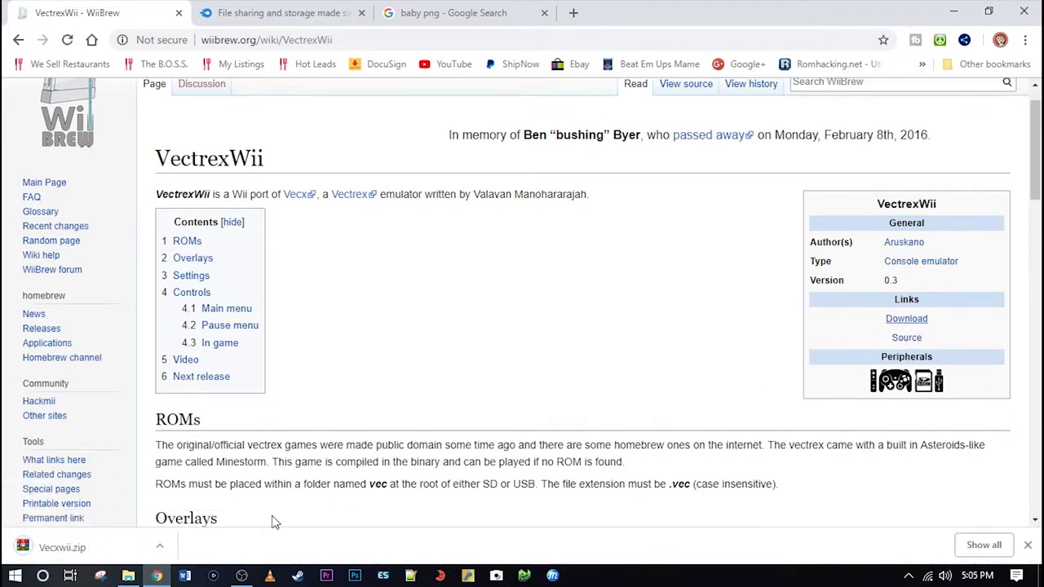
left_click(96, 558)
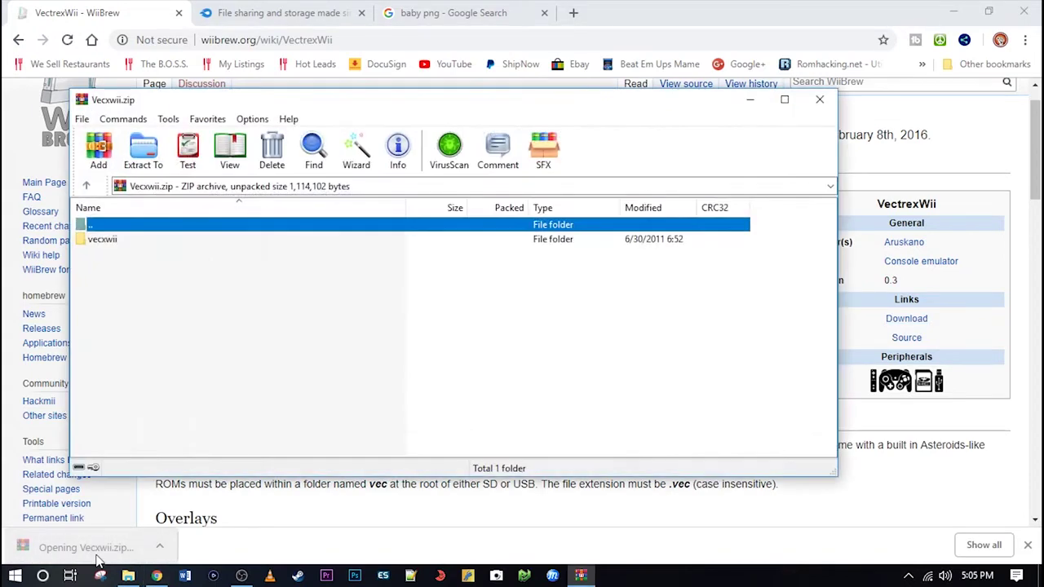
left_click(106, 240)
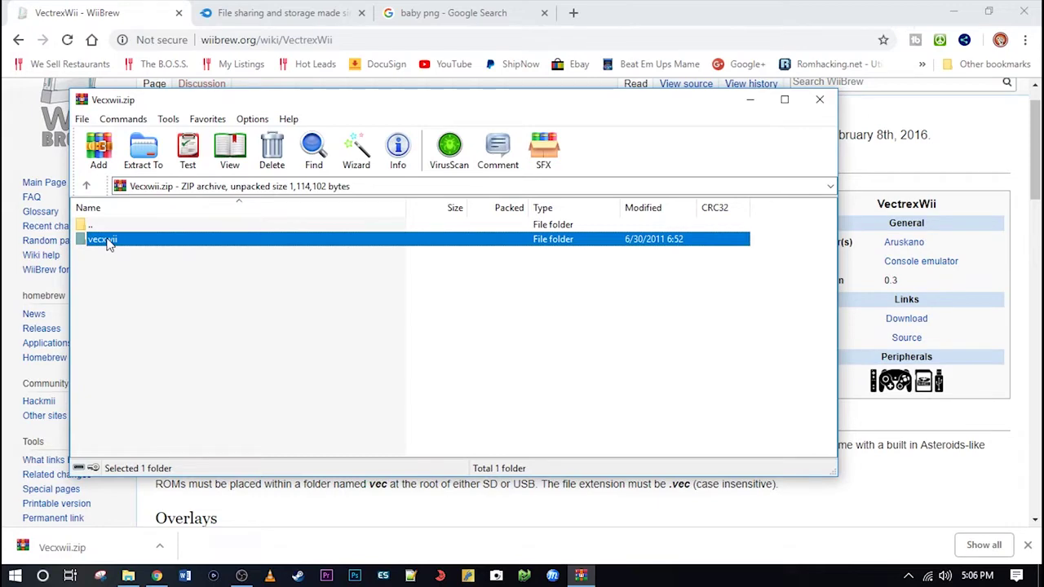
left_click(141, 160)
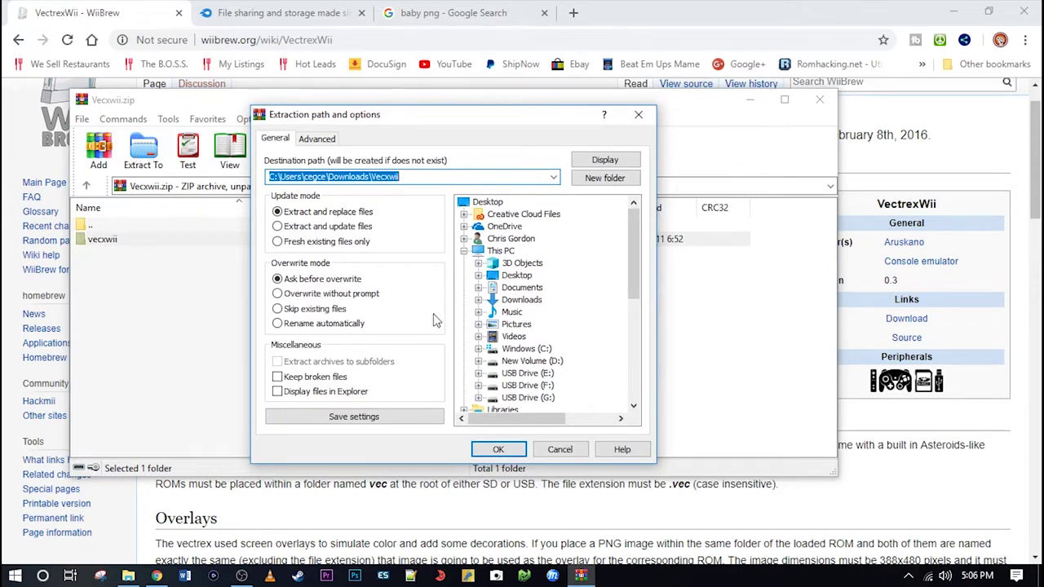
left_click(559, 449)
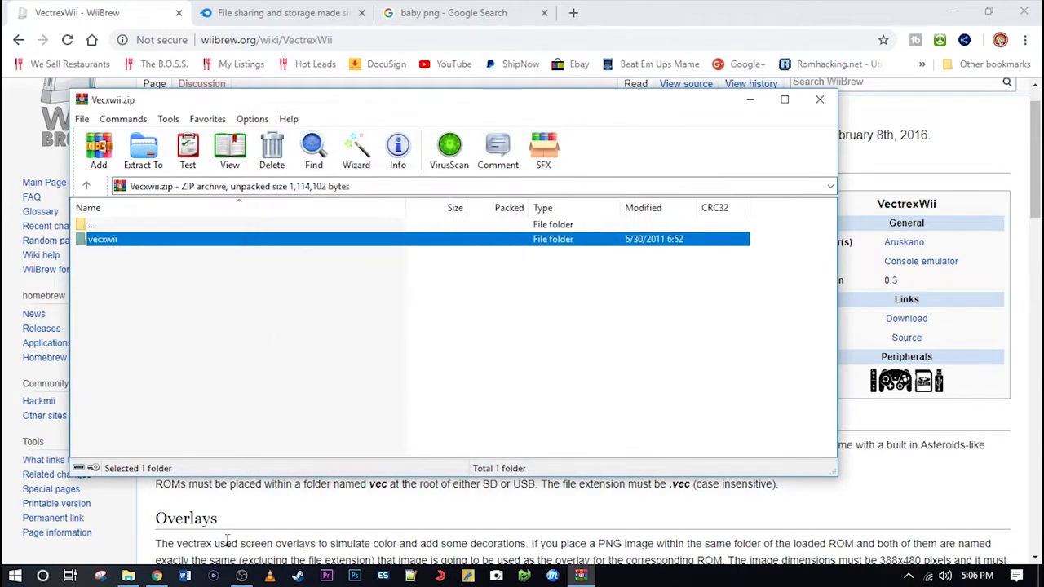
double_click(135, 241)
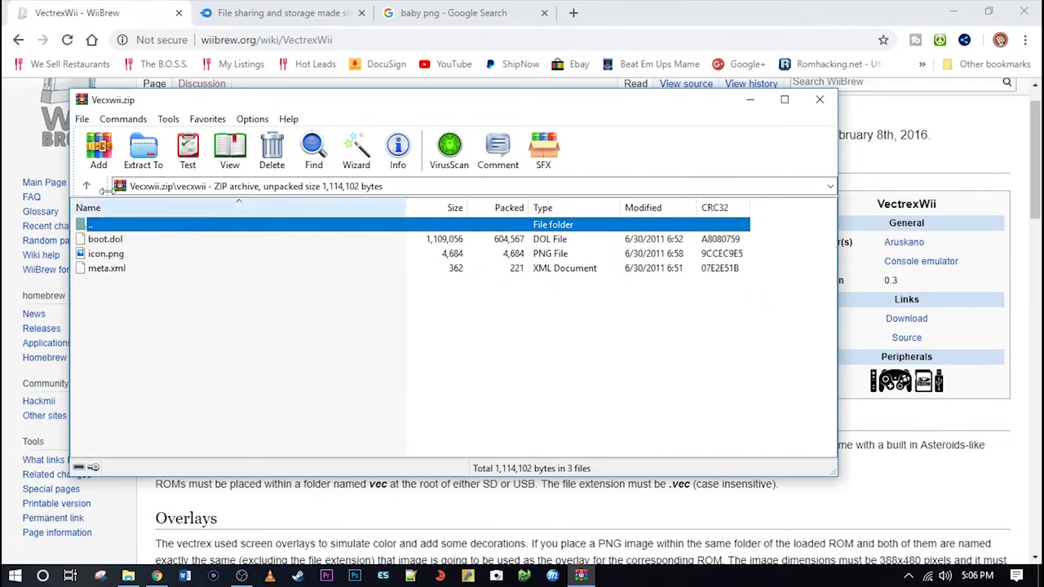
left_click(86, 186)
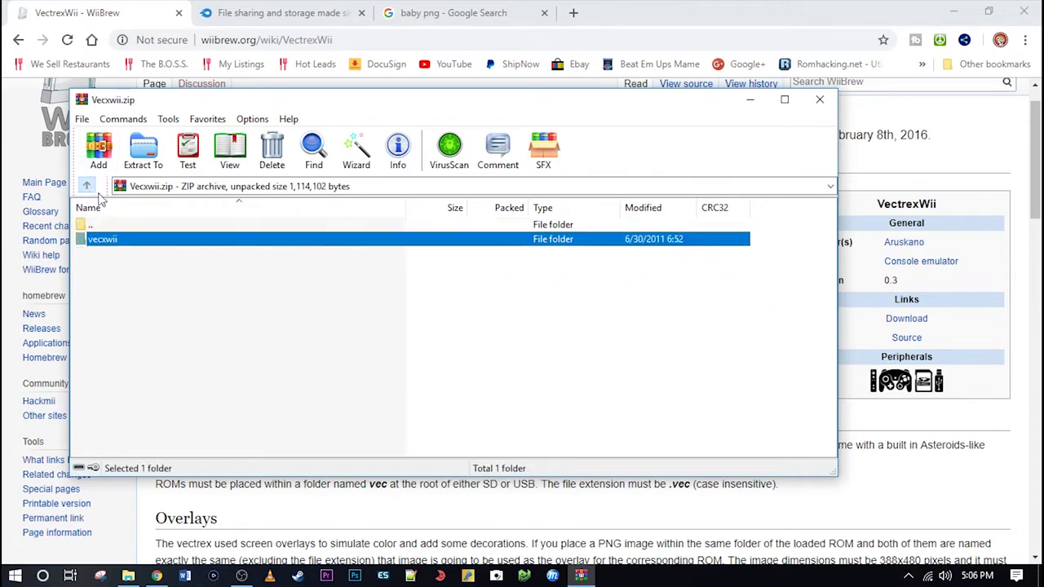
left_click(144, 155)
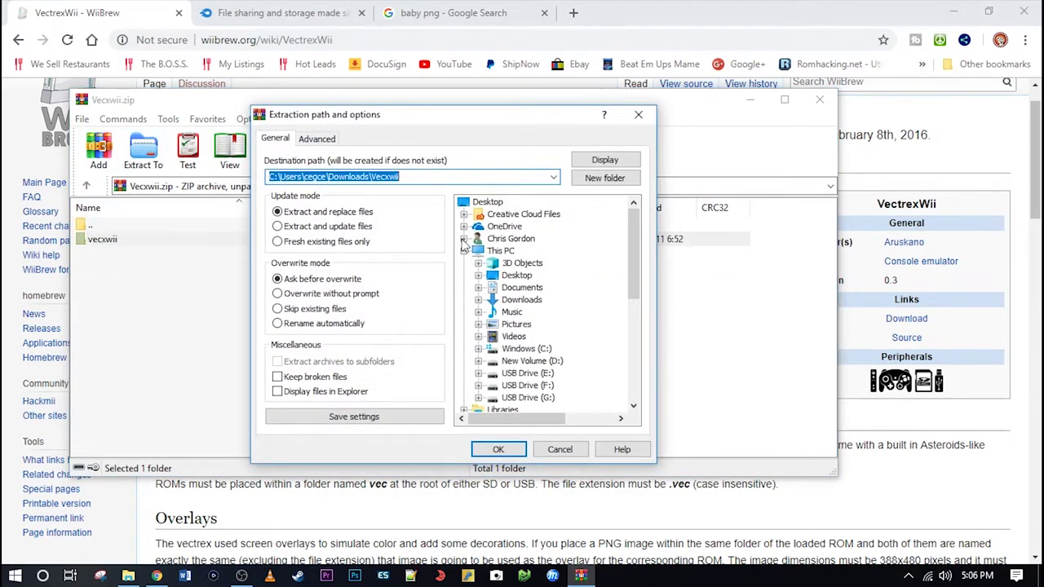
- Extract the vecxwii folder to USB Drive (F:) instead of New Volume (D:), then close WinRAR
scroll(531, 385, "down", 1)
scroll(532, 385, "down", 1)
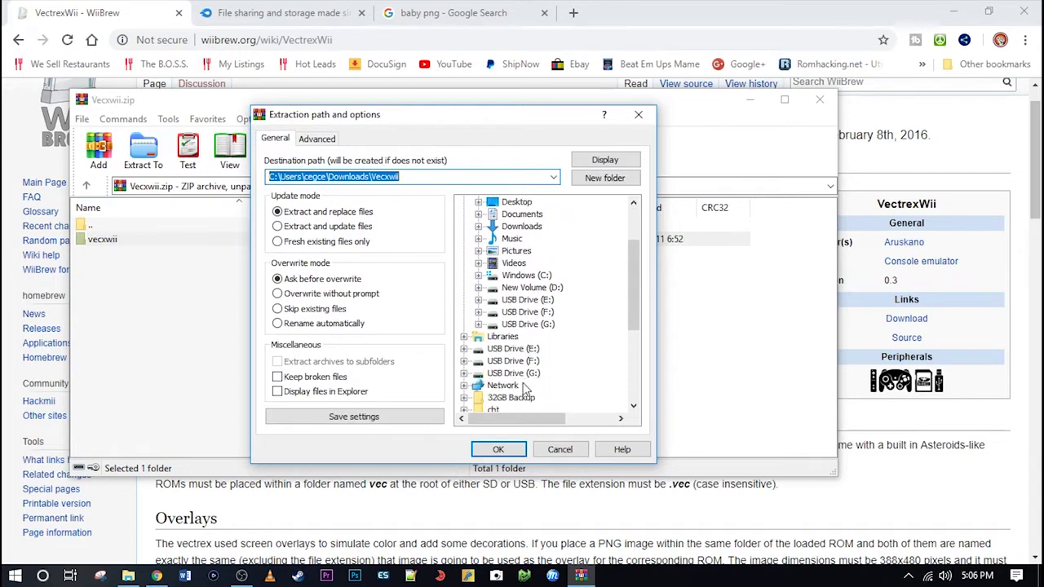
left_click(521, 288)
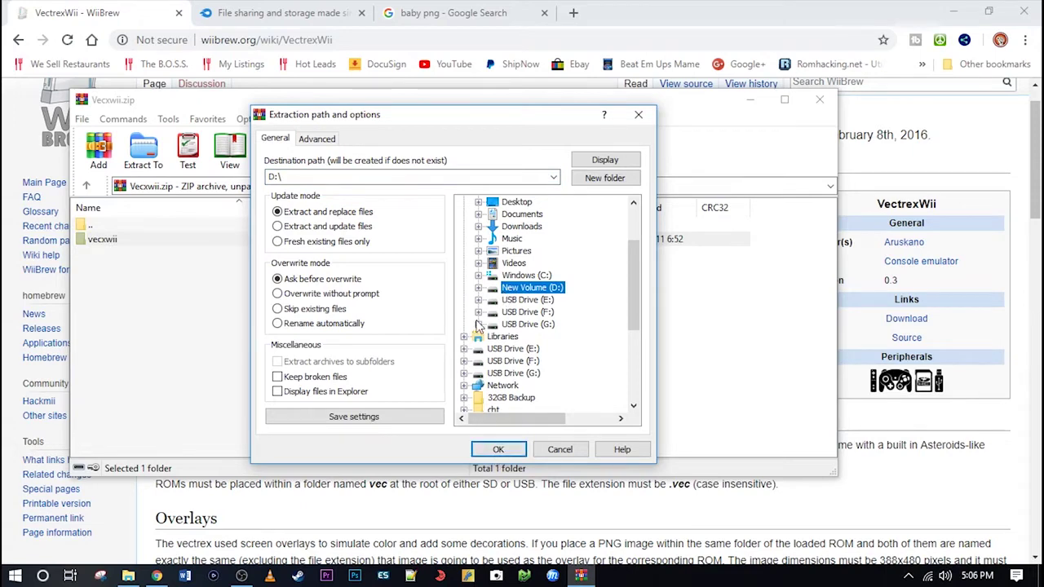
left_click(505, 313)
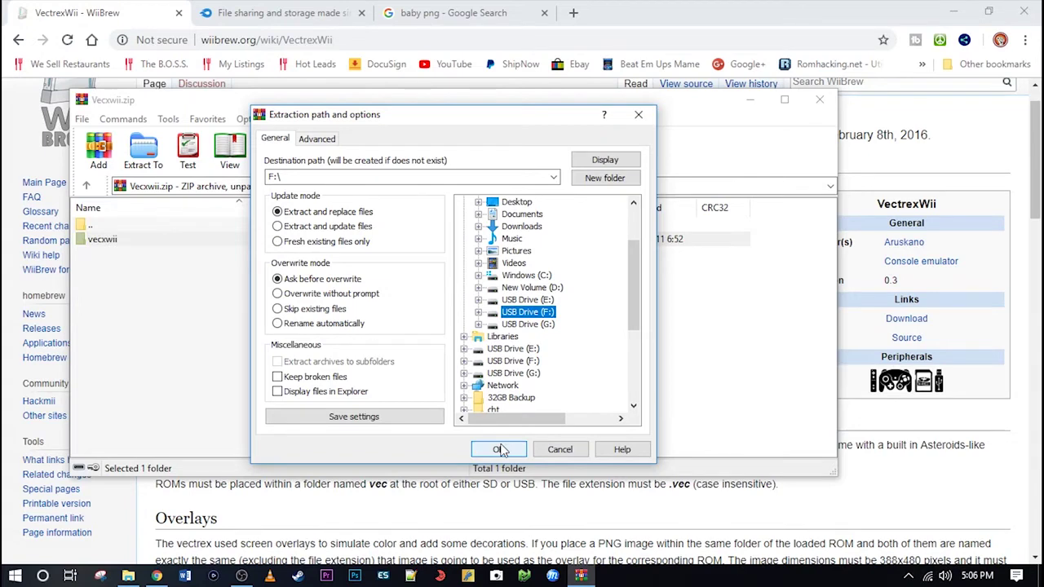
left_click(500, 449)
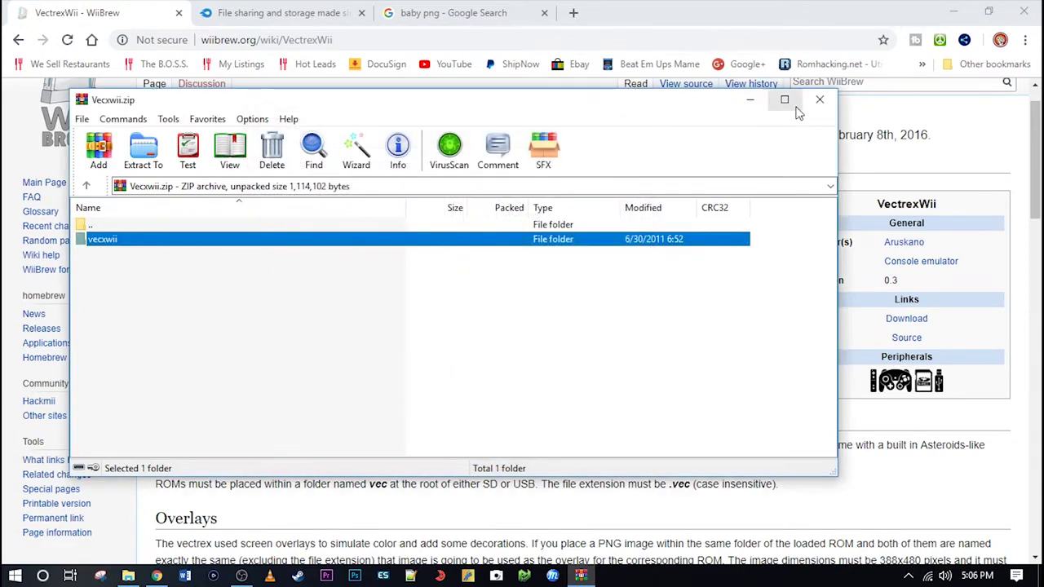
left_click(820, 103)
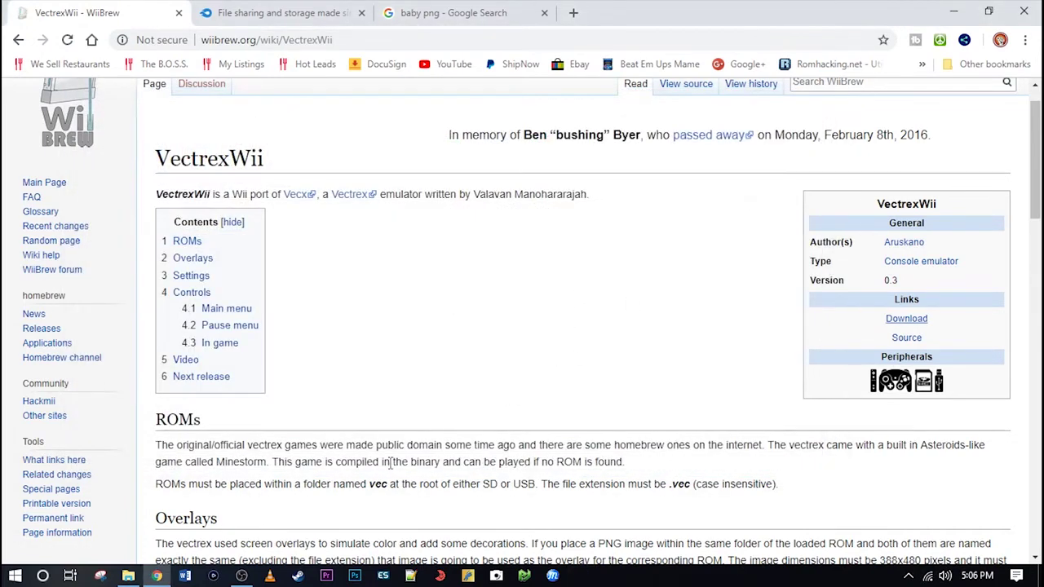
- Check F:\apps\vecxwii, then open the vec folder of .vec ROMs with matching PNG overlays
left_click(128, 576)
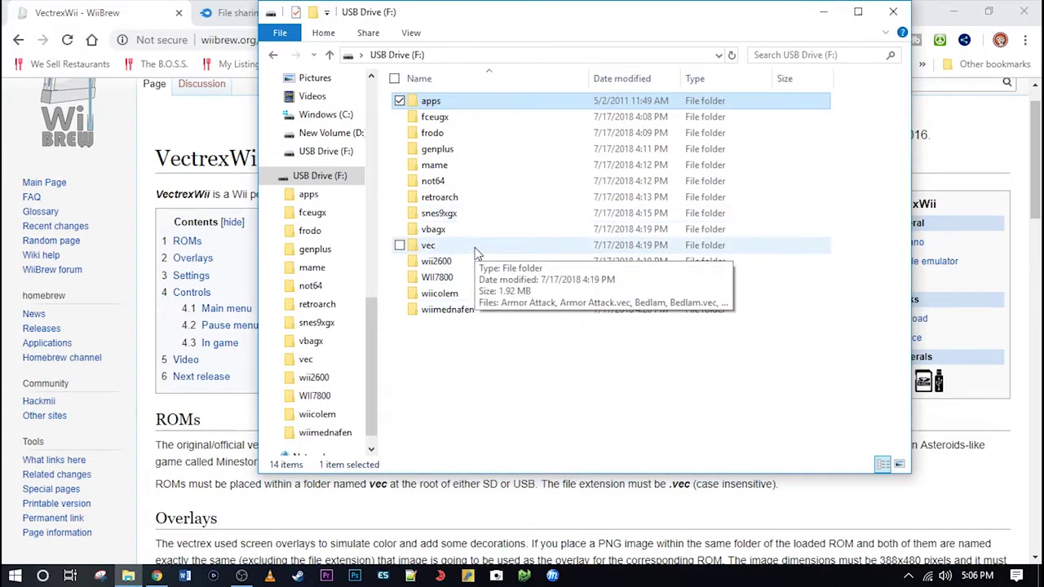
double_click(494, 106)
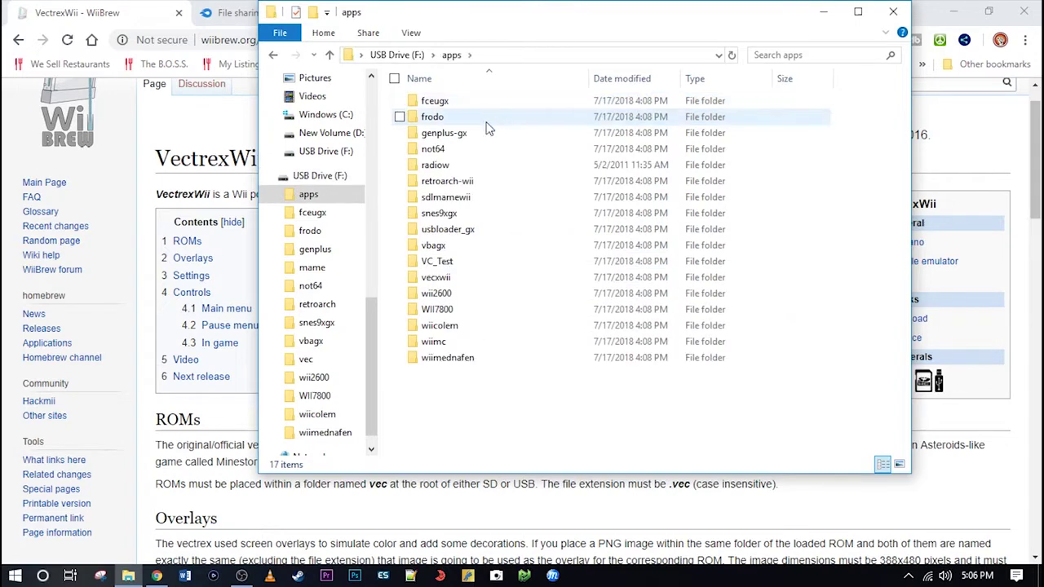
double_click(471, 280)
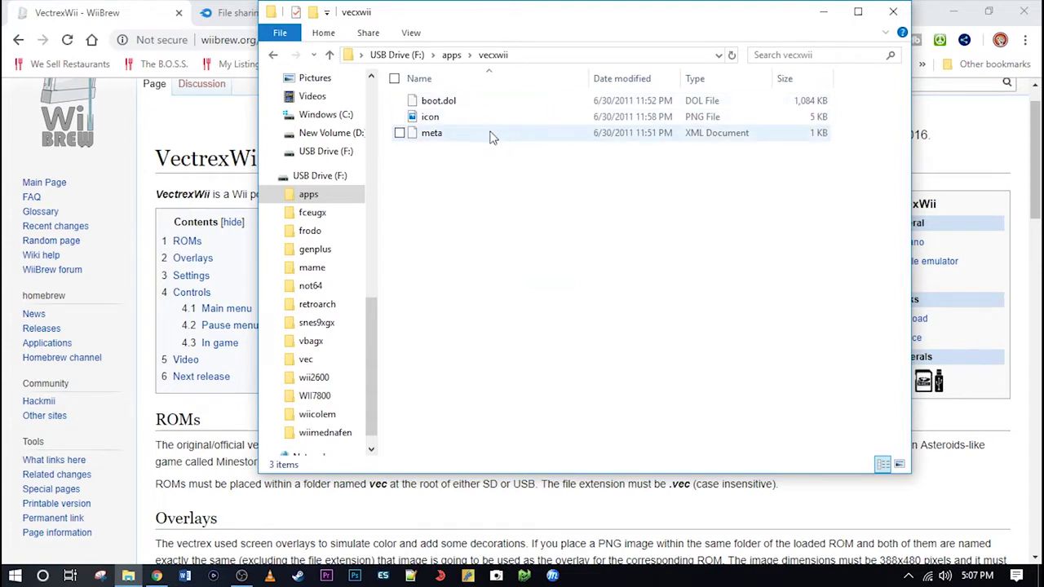
left_click(331, 55)
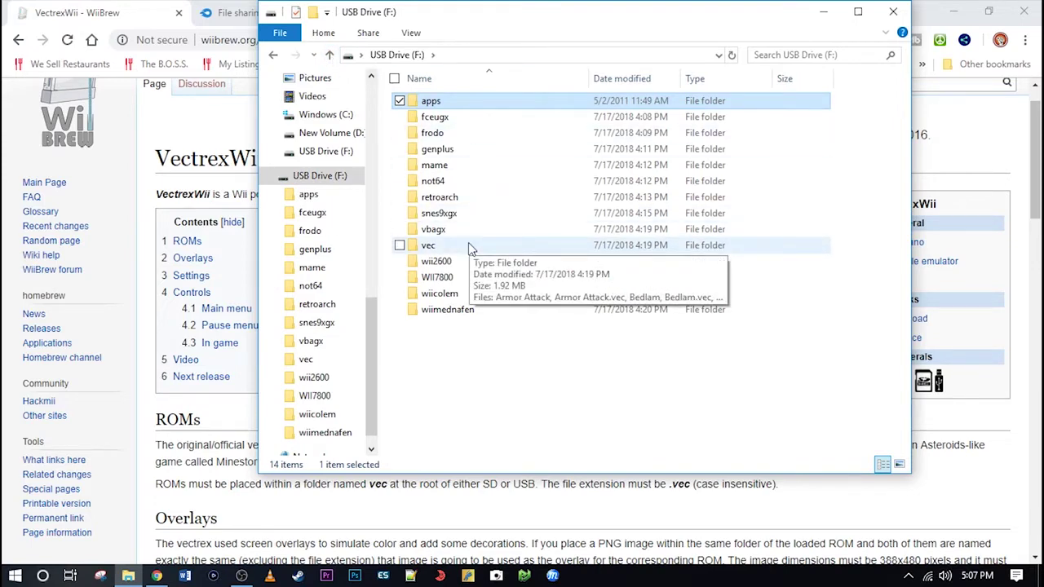
double_click(468, 245)
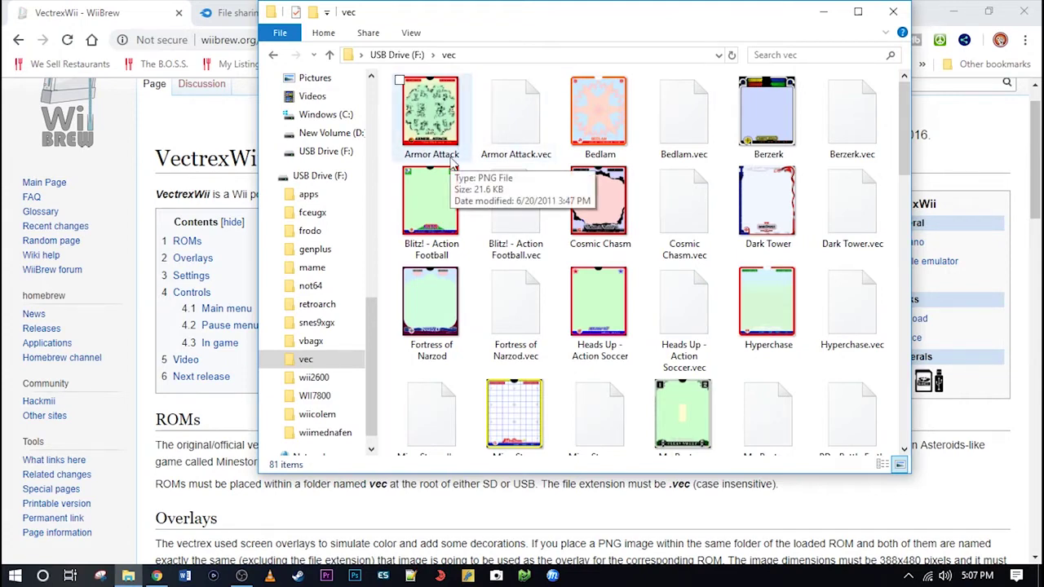
- Confirm Armor Attack.png is 388 x 480 pixels, go up to the USB drive root and drag the window aside
right_click(452, 163)
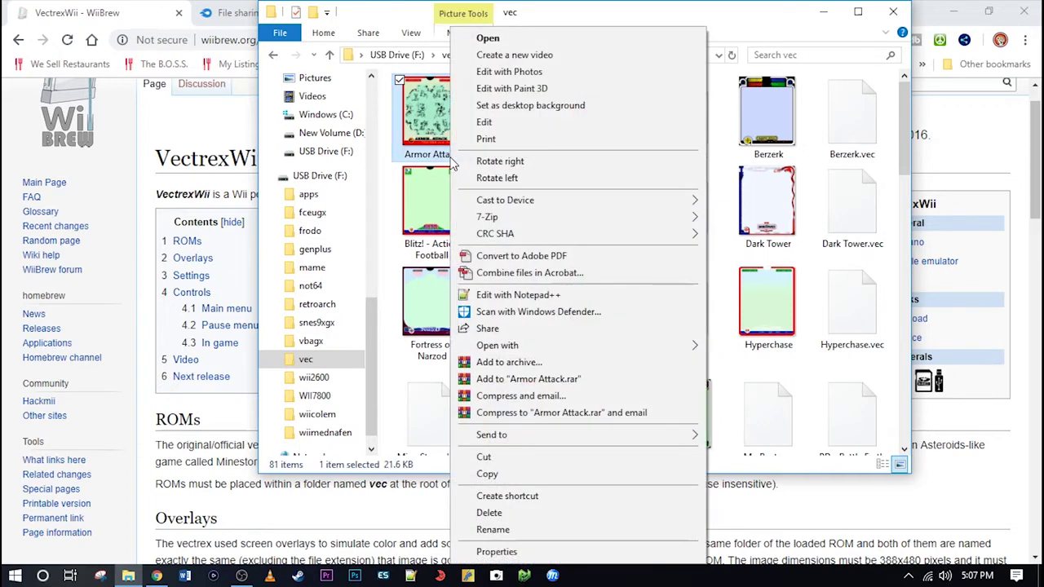
left_click(496, 551)
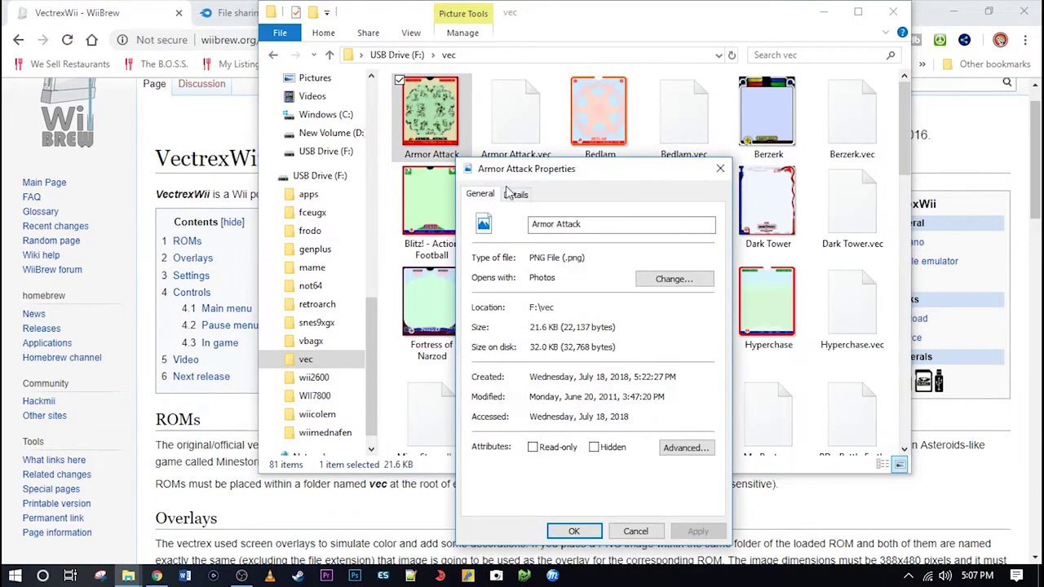
left_click(515, 194)
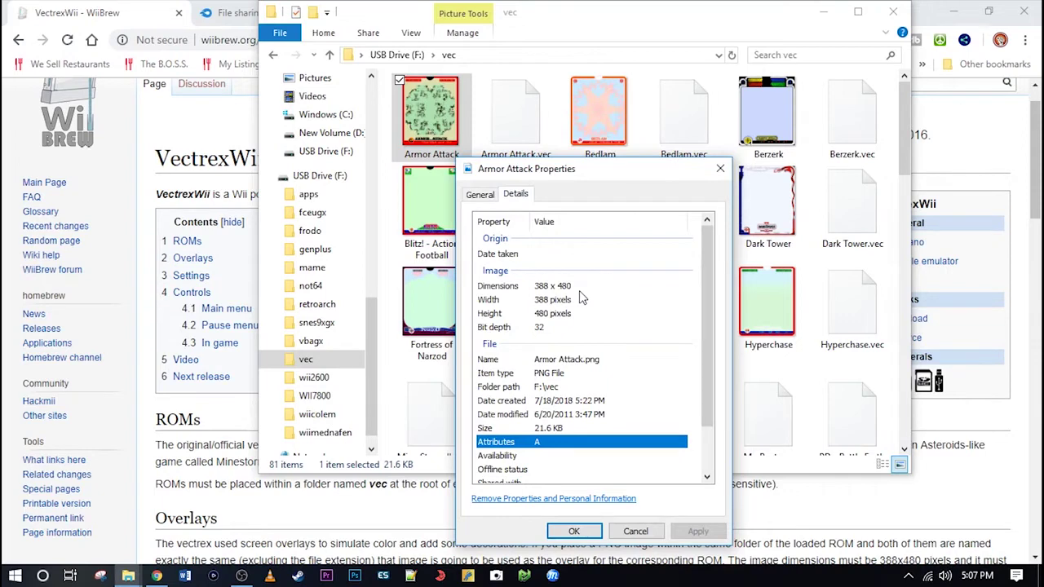
left_click(635, 531)
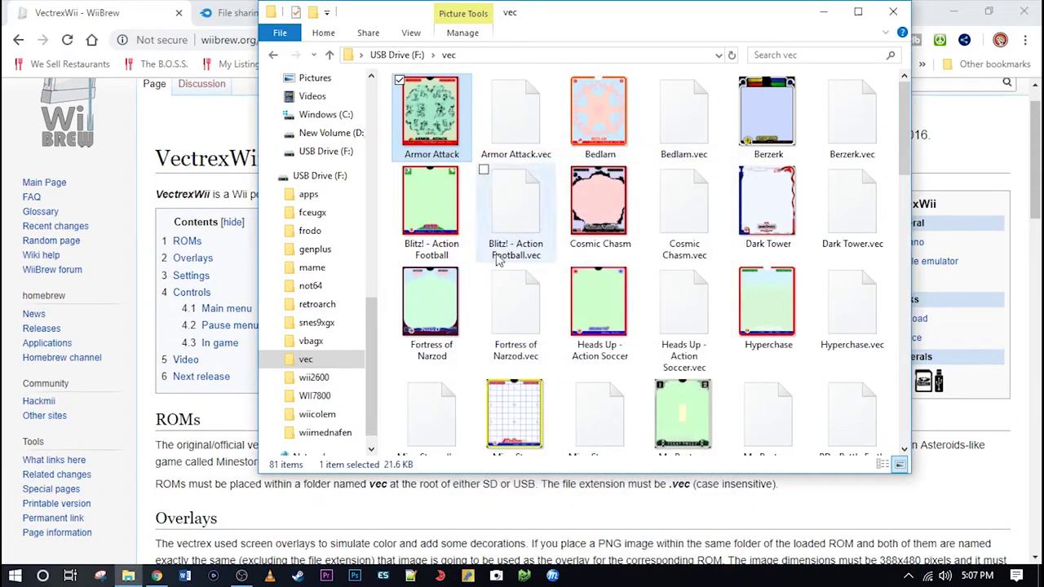
left_click(330, 55)
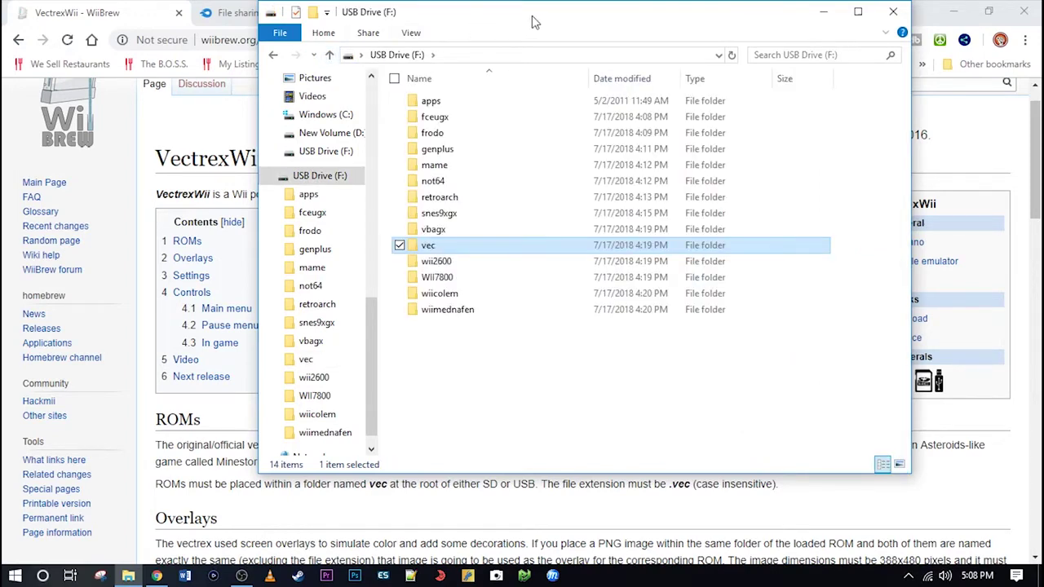
left_click_drag(622, 18, 271, 131)
- Close the baby png Google Images tab to reveal the MediaFire VecXWii .wad folder
left_click(465, 132)
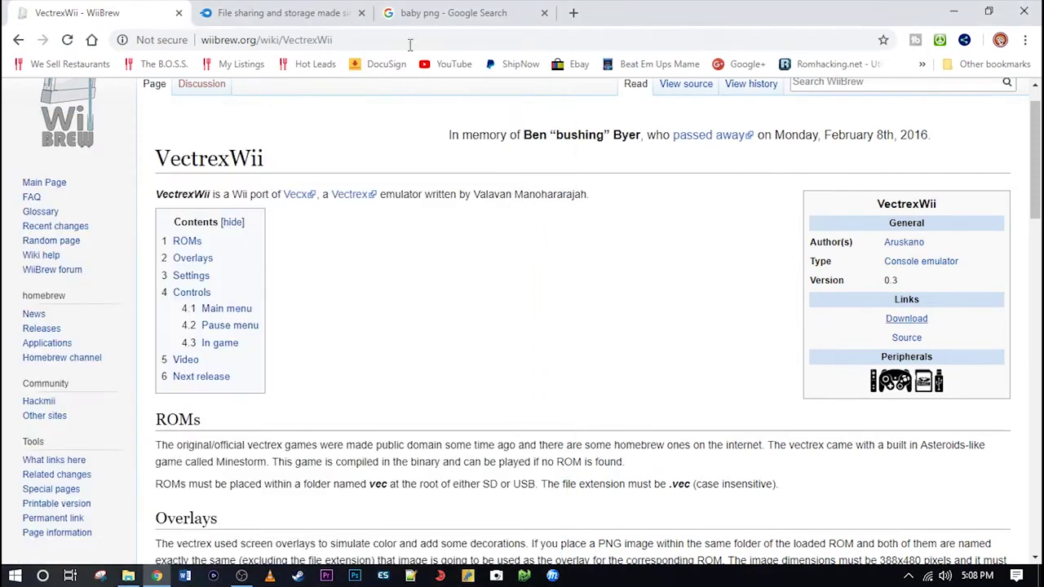
left_click(413, 14)
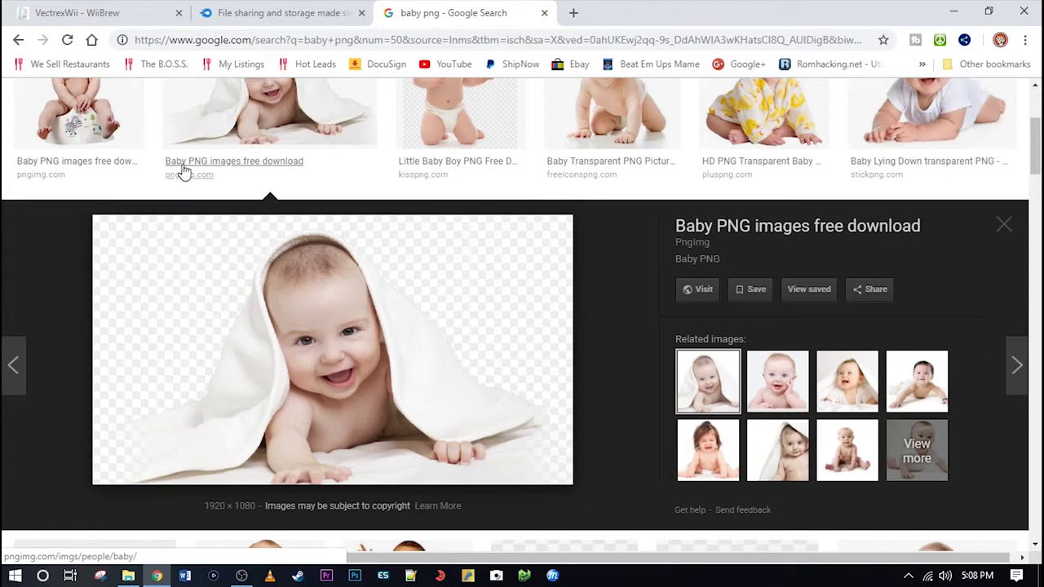
left_click(545, 14)
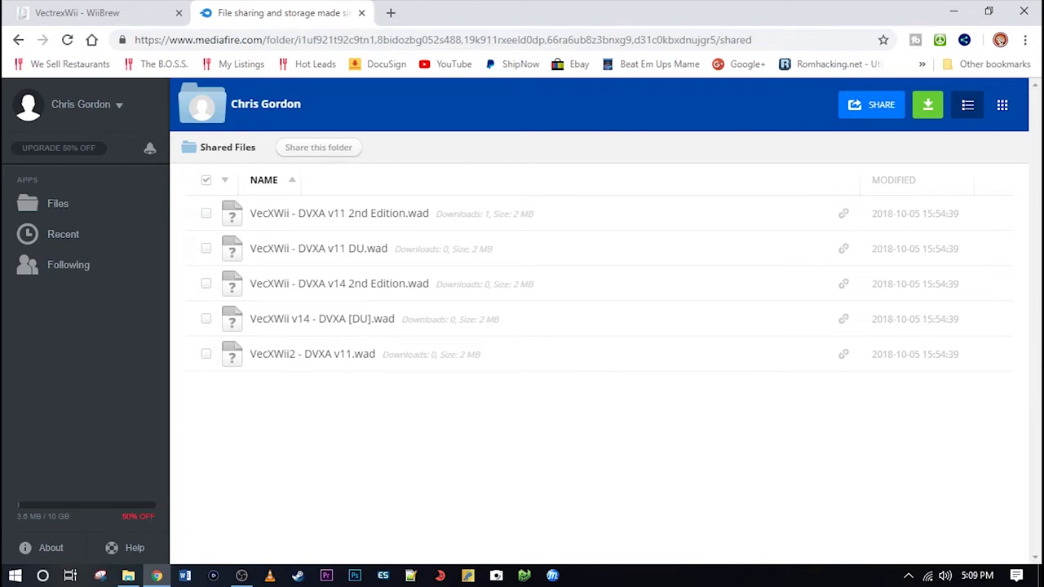
- Minimise Chrome after reviewing the v11 and v14 VecXWii .wad files on MediaFire
left_click(954, 12)
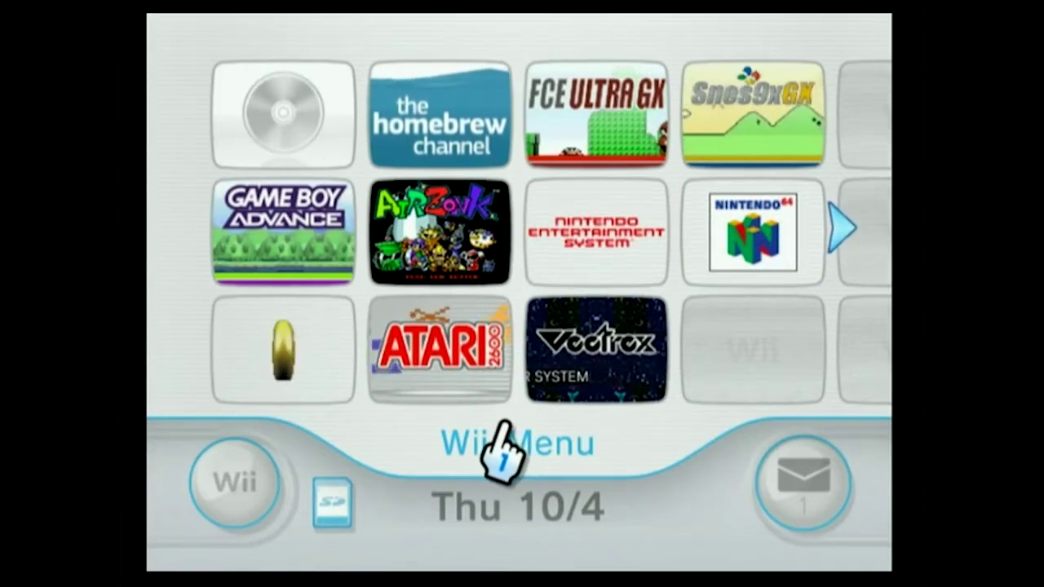
- Start the Vectrex-branded VecXWii channel from the Wii Menu
left_click(585, 362)
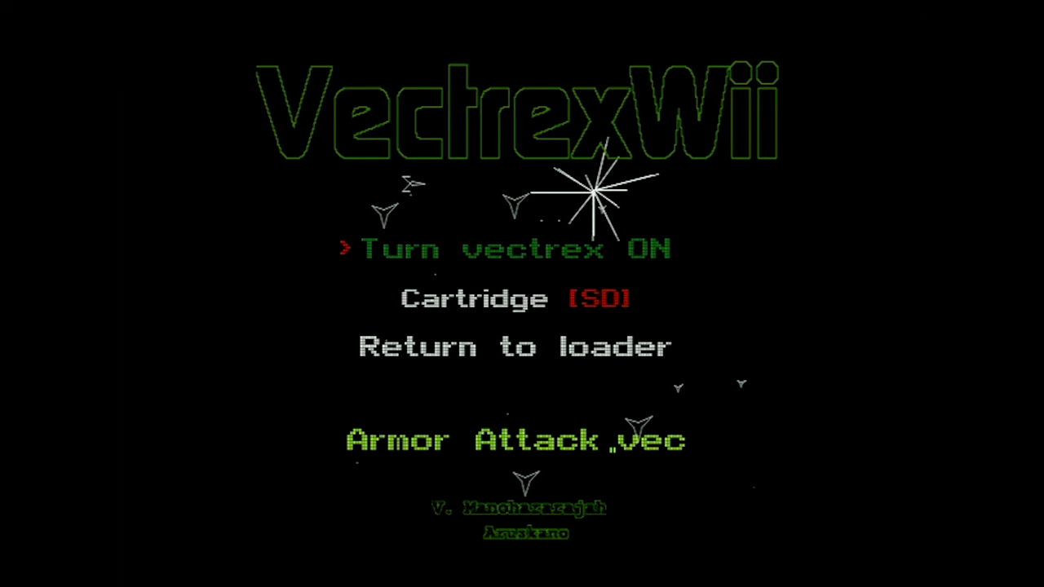
- Cycle through the SD cartridges back to Armor Attack.vec and turn the Vectrex on
key("Down")
key("Down")
key("Up")
key("Right")
key("Right")
key("Right")
key("Right")
key("Right")
key("Left")
key("Left")
key("Left")
key("Left")
key("Left")
key("Left")
key("Left")
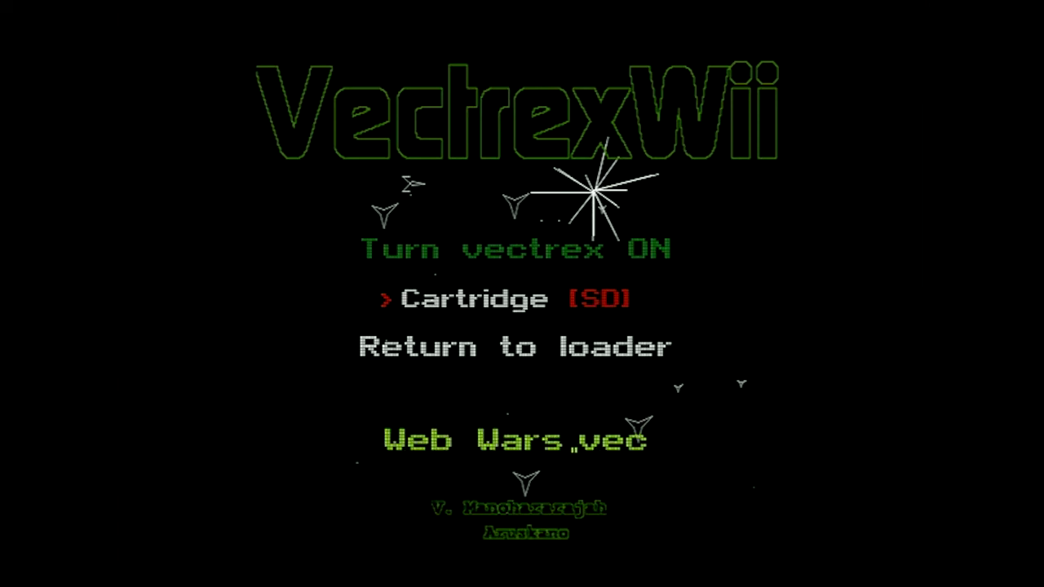
key("Right")
key("Up")
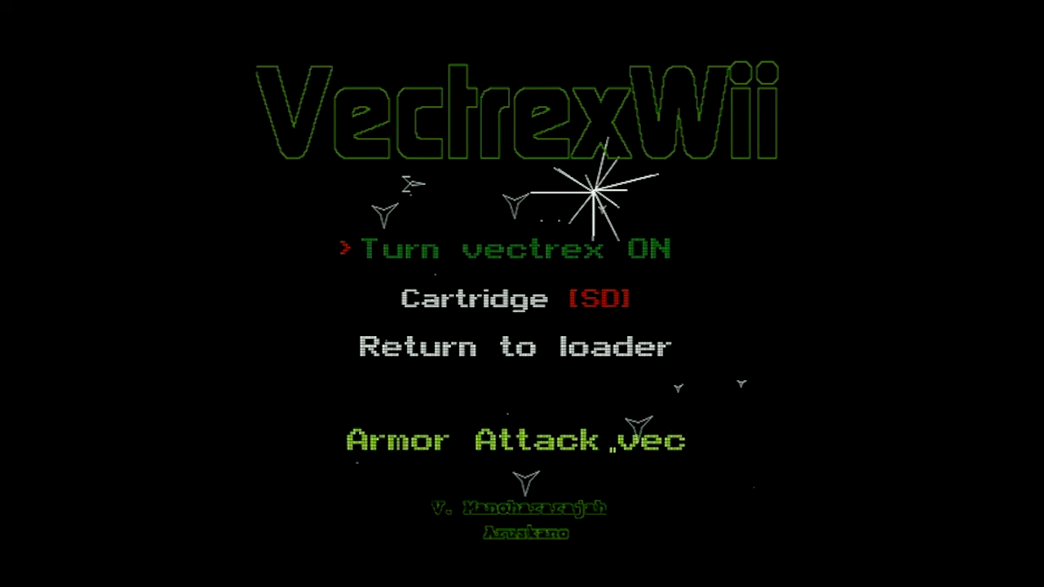
key("Return")
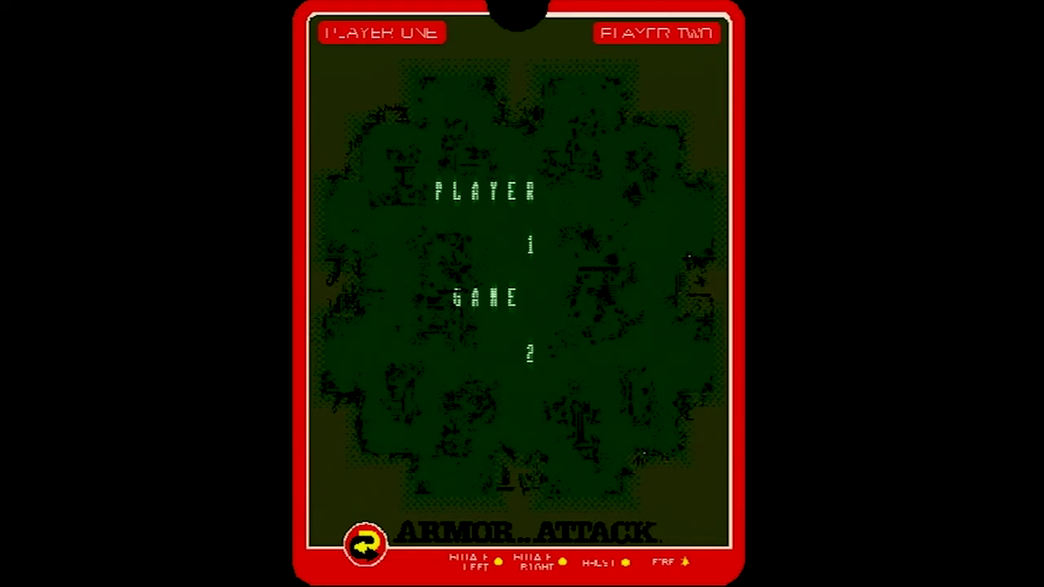
- Start the Player 1, Game 2 round and drive the jeep through the maze, firing shots
key("Return")
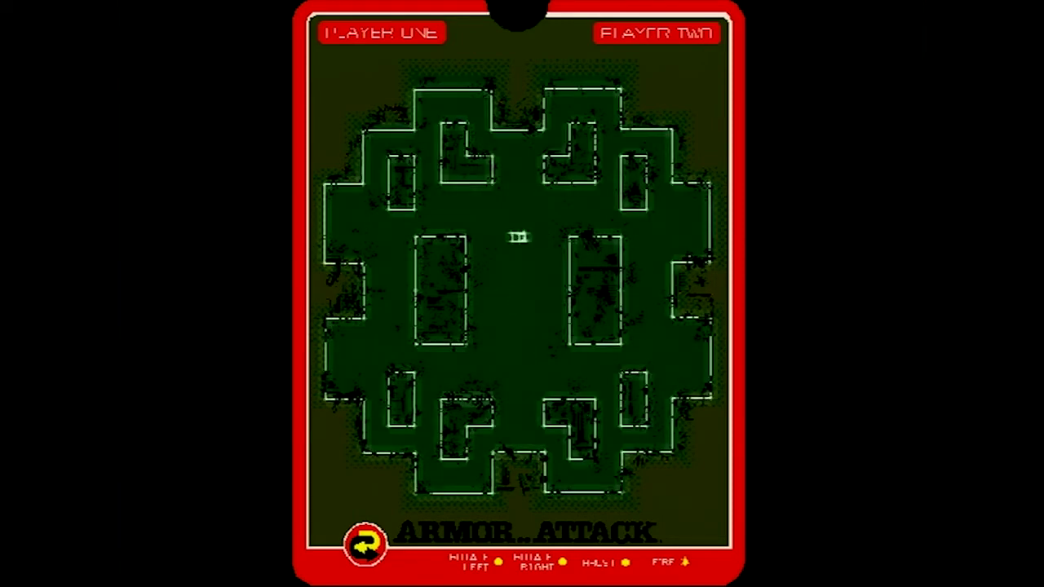
key("Left")
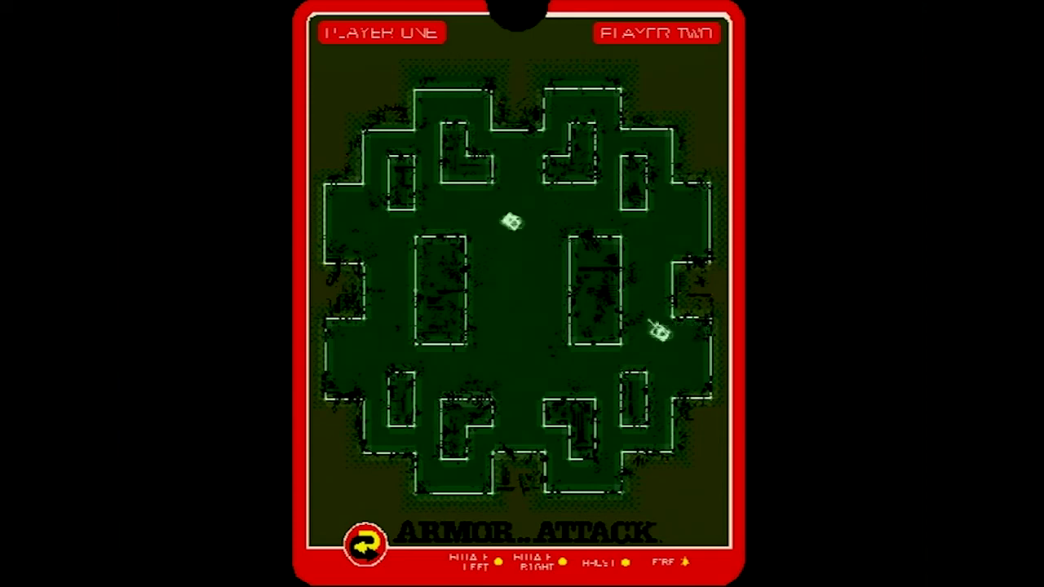
key("space")
key("Left")
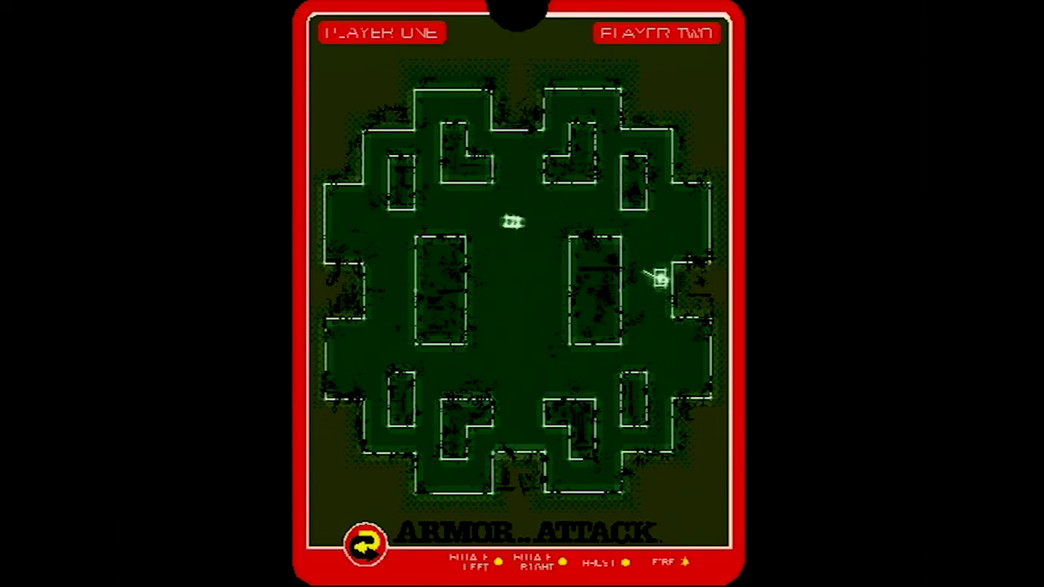
key("Up")
key("Up")
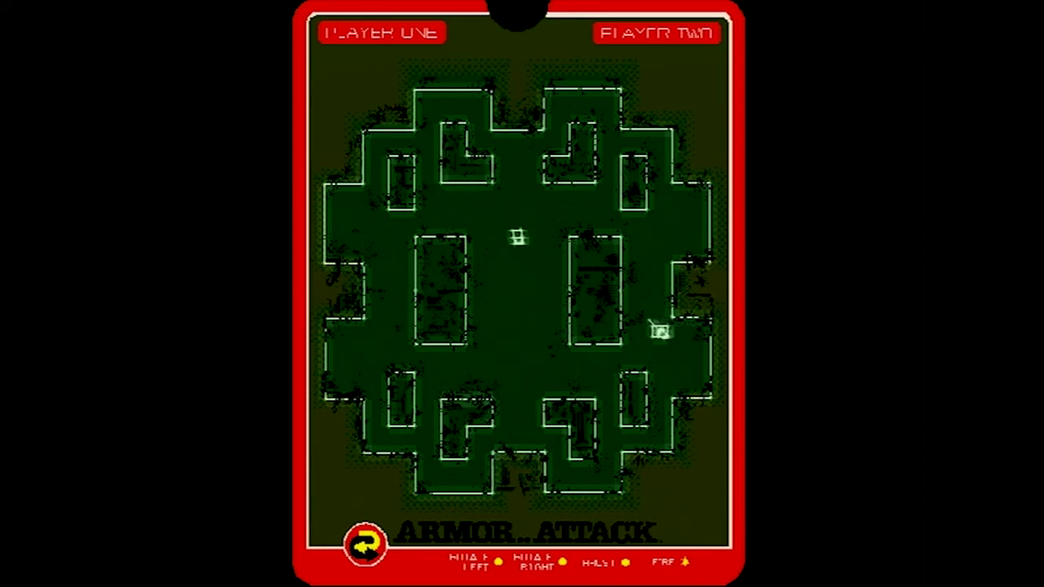
key("Down")
key("Down")
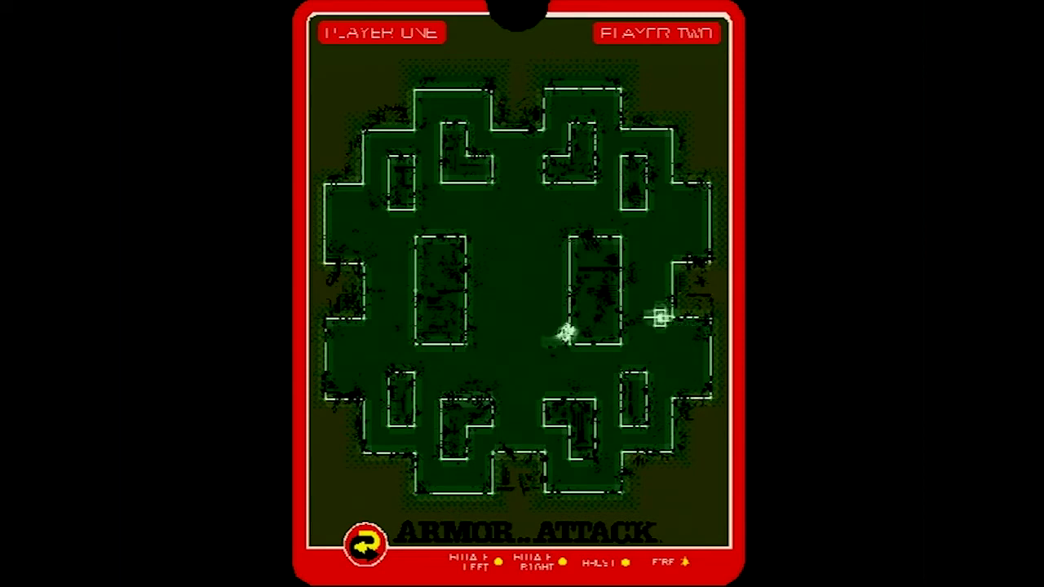
key("space")
- Steer the jeep around the city maze and fire at the approaching helicopter
key("Right")
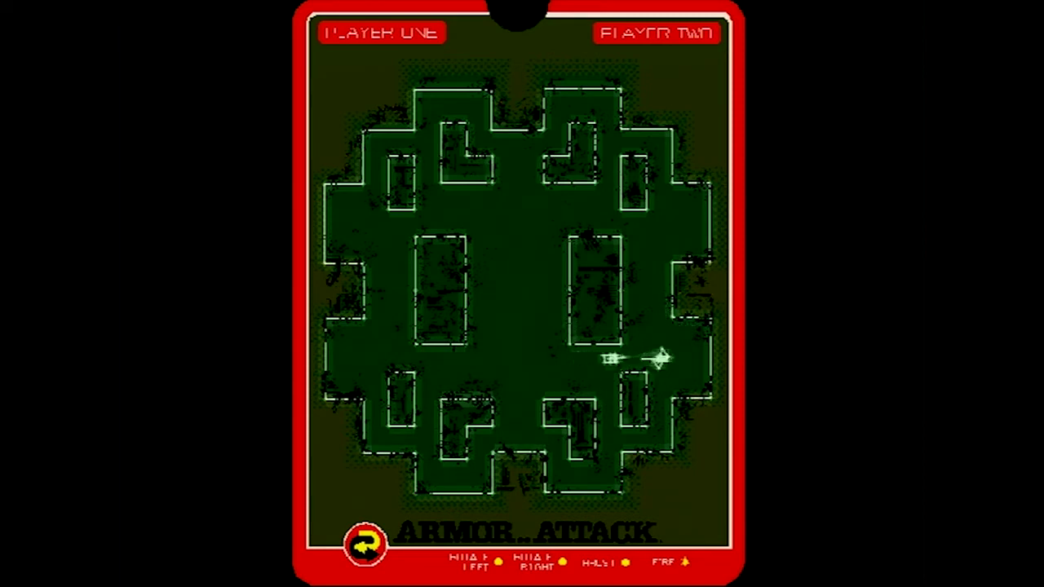
key("Left")
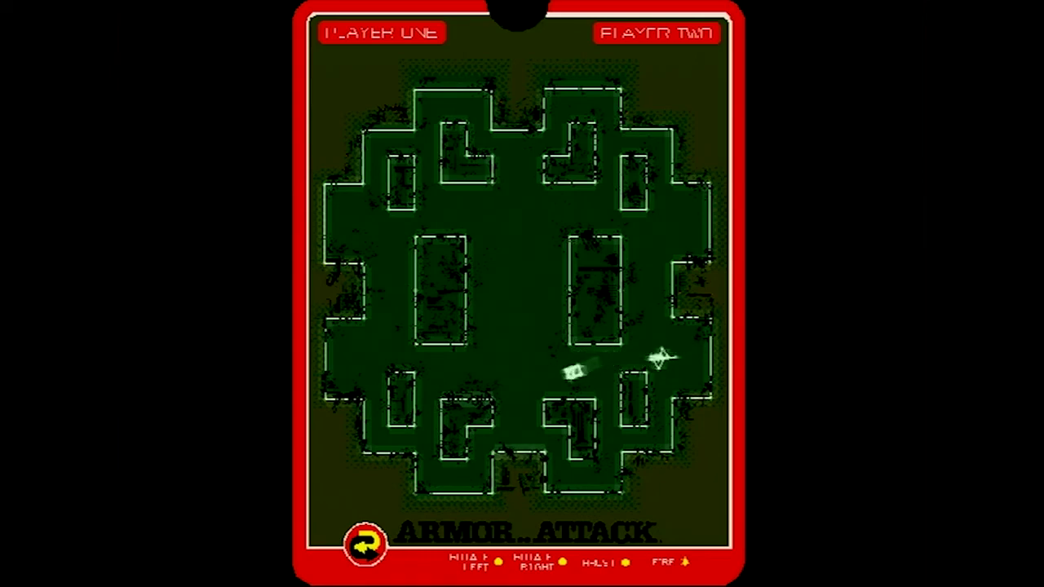
key("Up")
key("Up")
key("Left")
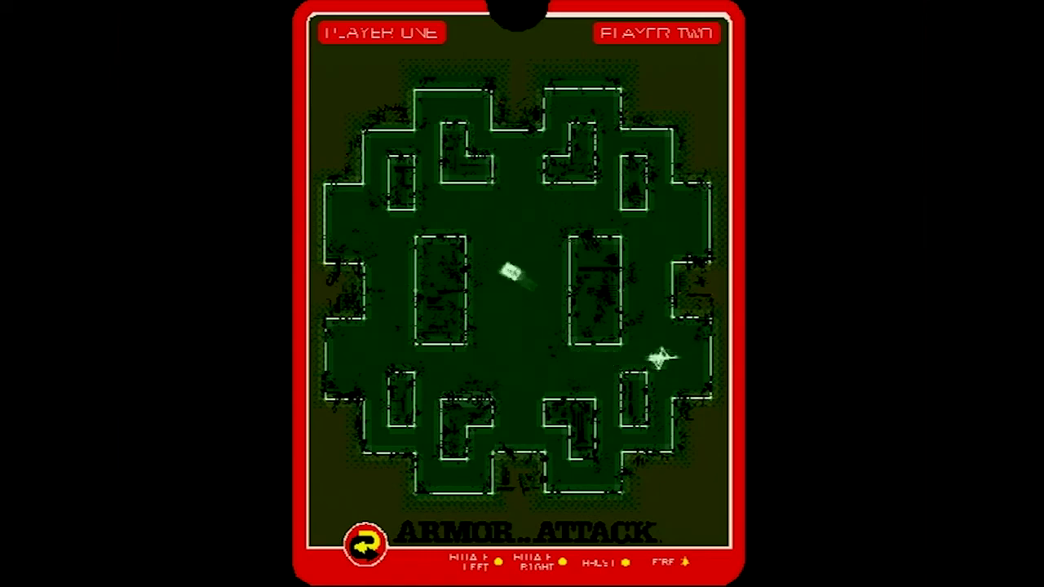
key("Right")
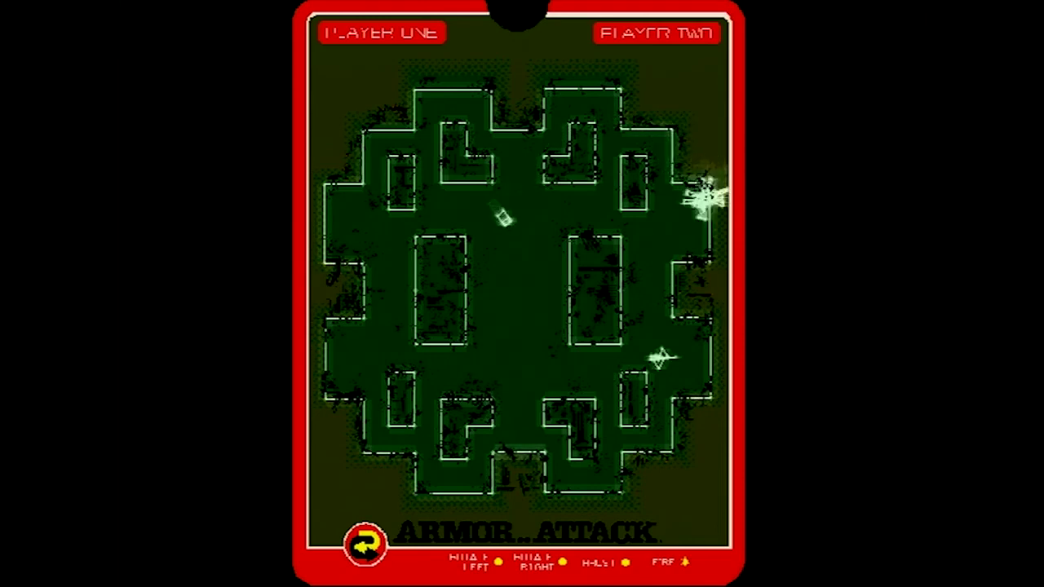
key("Left")
key("space")
key("Left")
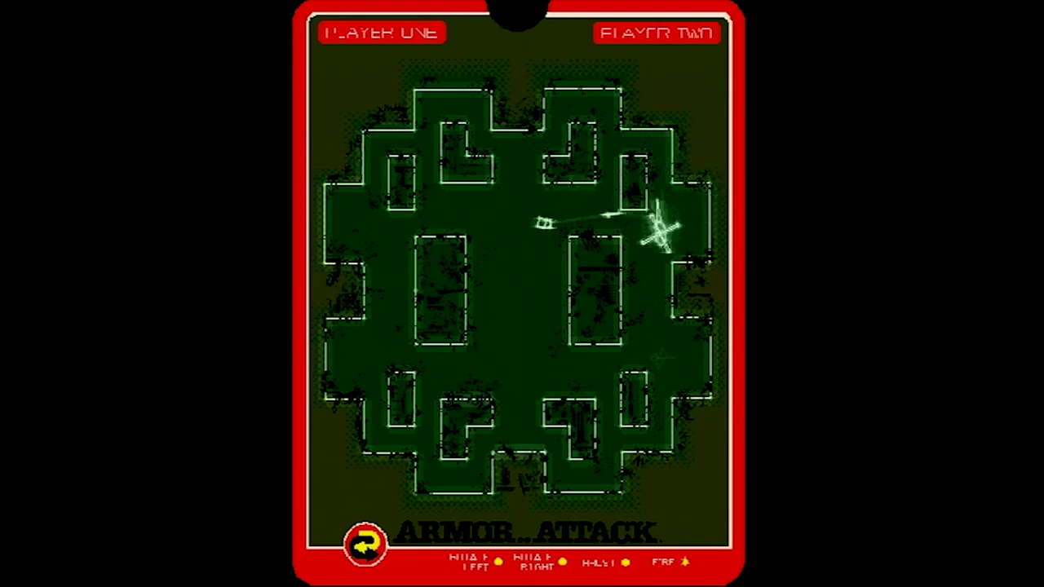
key("Left")
key("Up")
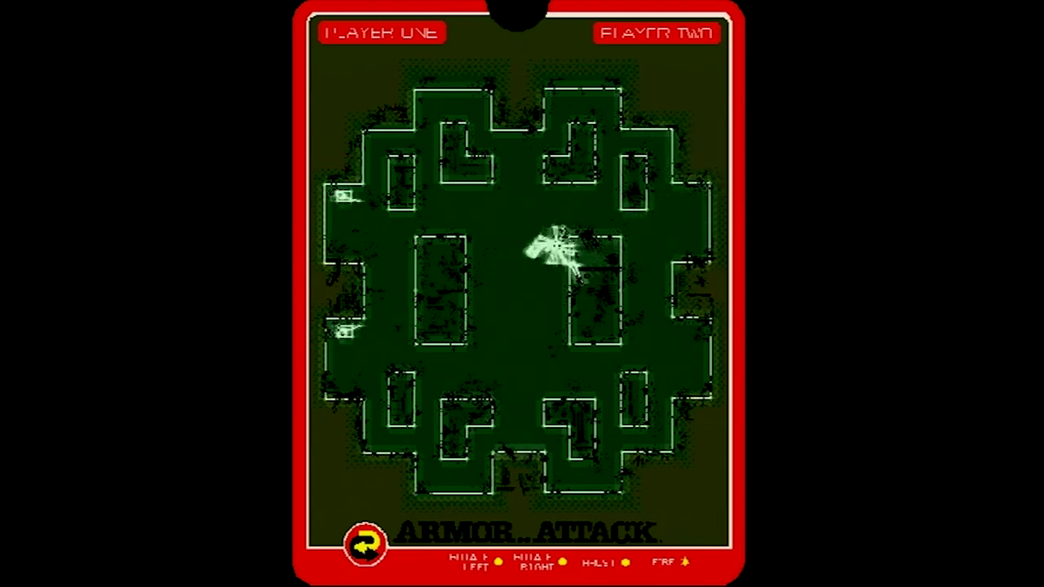
key("Up")
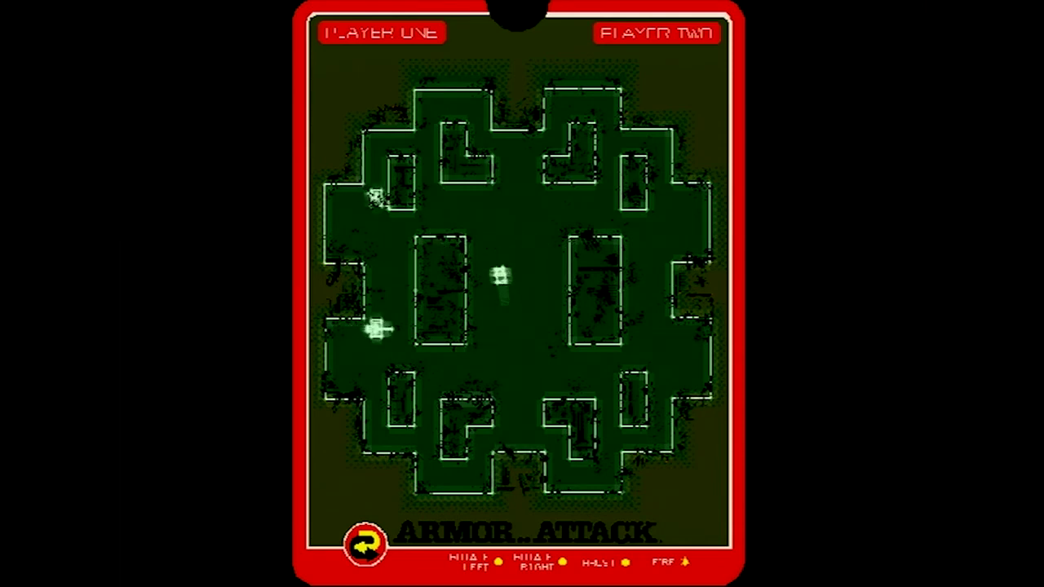